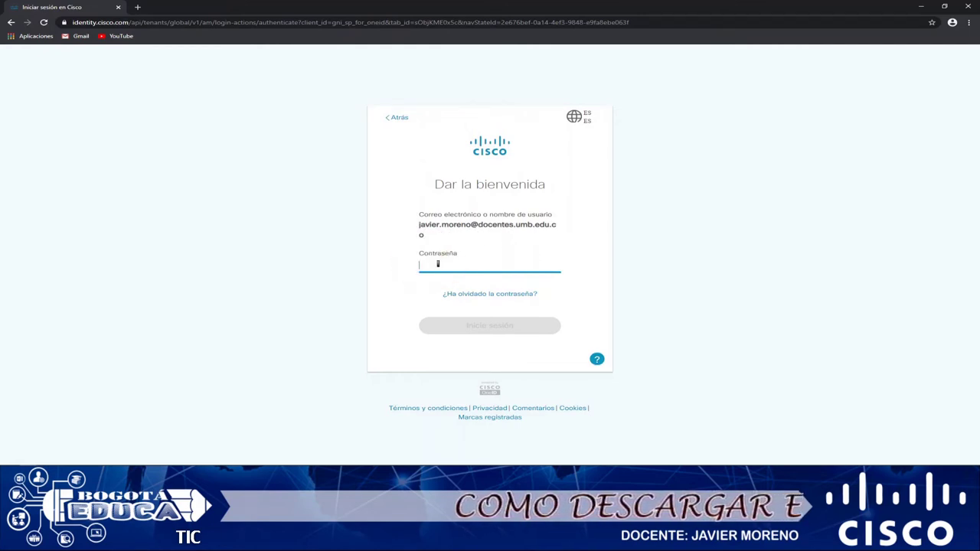
# - Sign in to Networking Academy with the account password and open the Descargar Packet Tracer resource page
pyautogui.write('•')
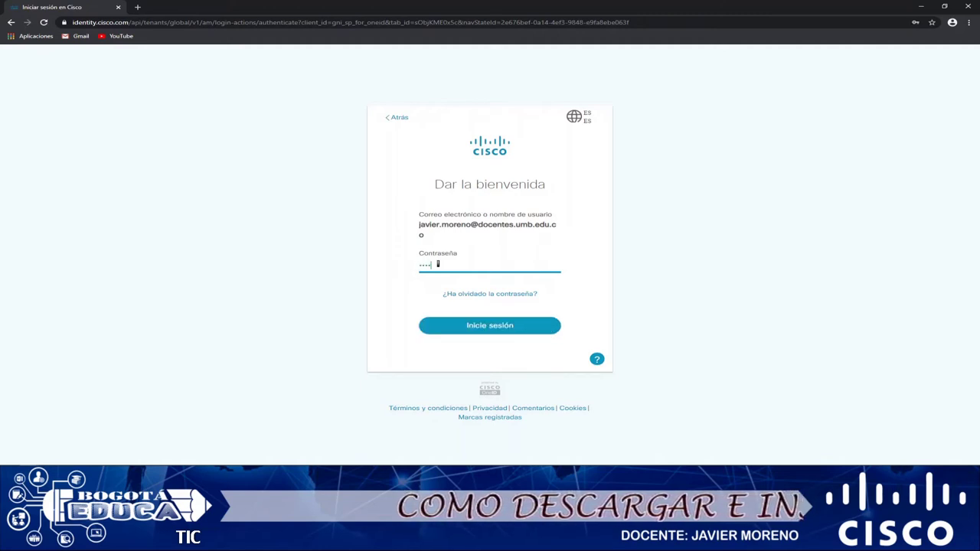
pyautogui.press('Return')
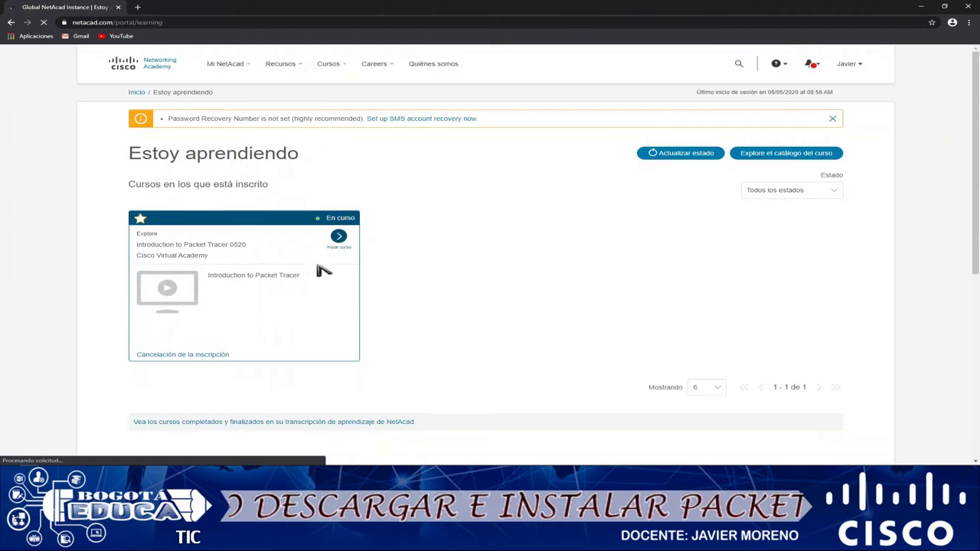
pyautogui.click(292, 61)
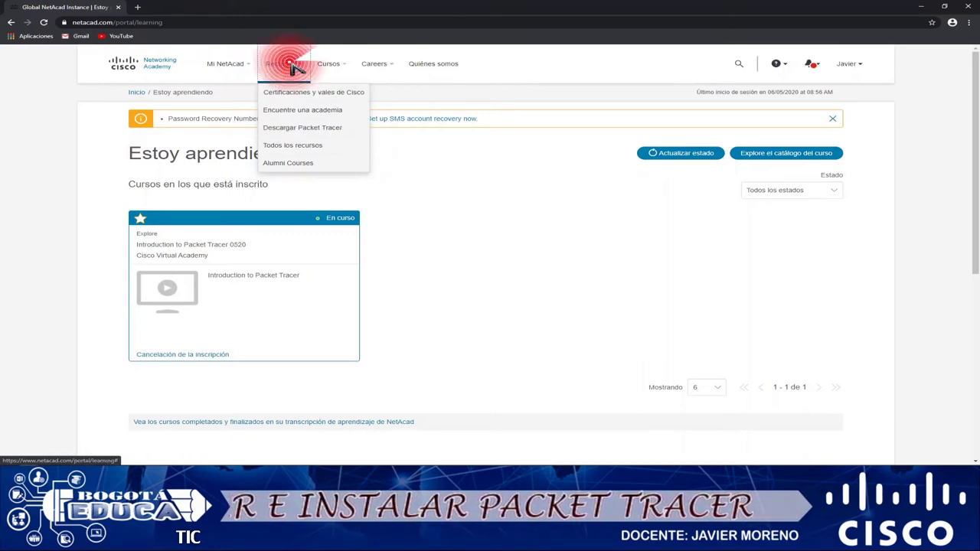
pyautogui.click(314, 129)
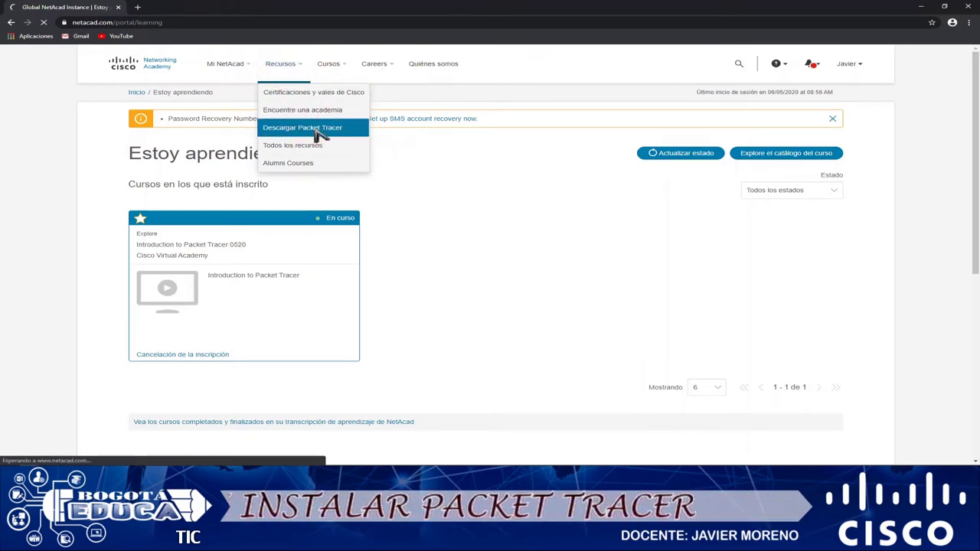
pyautogui.scroll(-1, 390, 232)
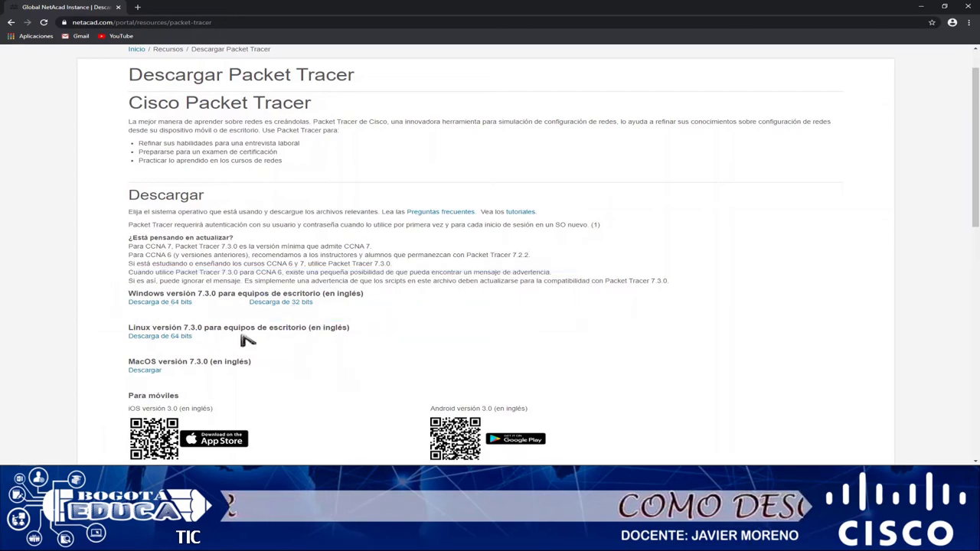
# - Check the computer's system type in the Windows Sistema window, and close that window
pyautogui.hotkey('alt', 'Tab')
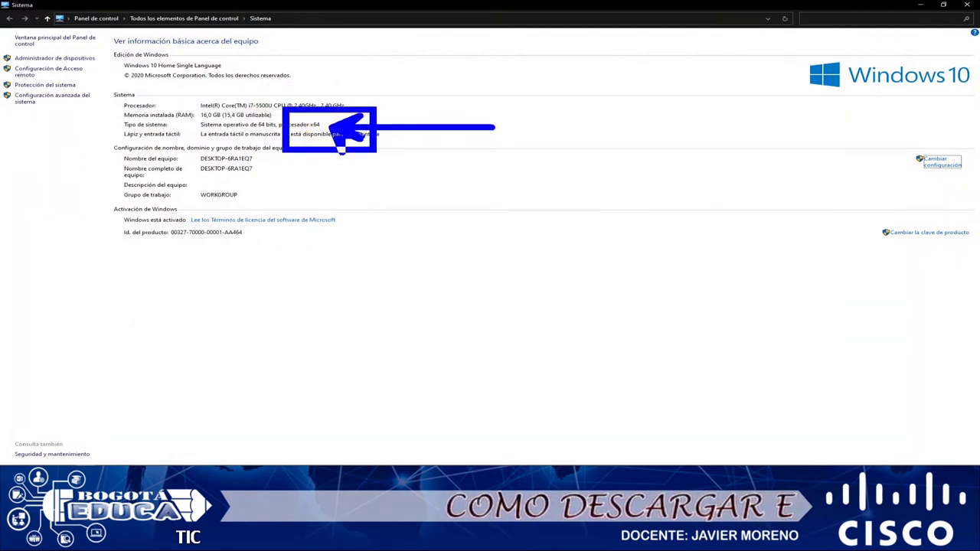
pyautogui.click(968, 6)
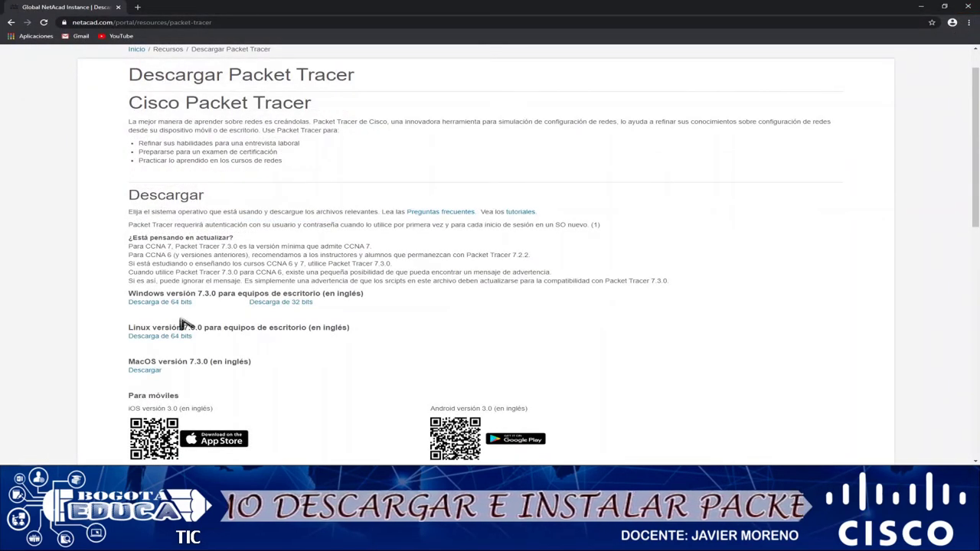
pyautogui.click(100, 274)
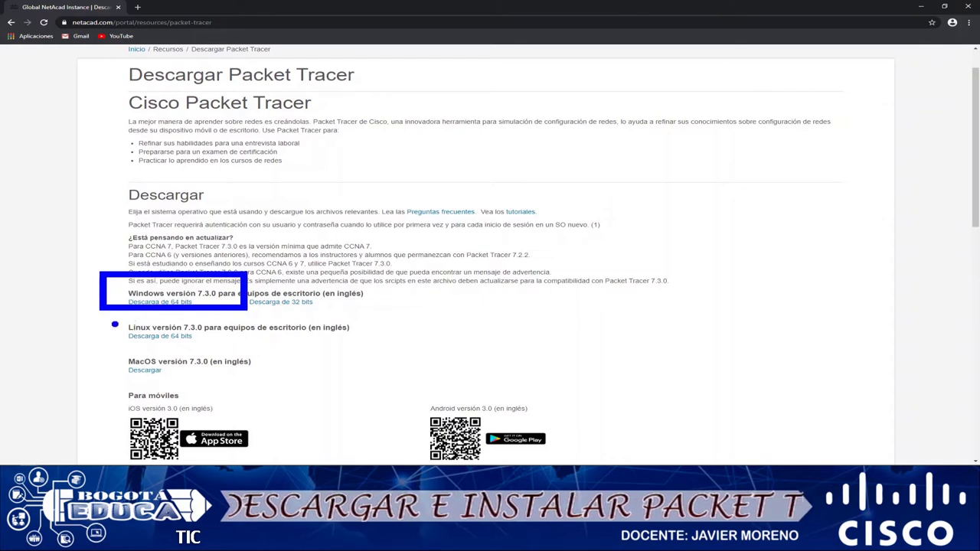
pyautogui.click(111, 325)
pyautogui.moveTo(224, 345); pyautogui.dragTo(283, 347)
pyautogui.moveTo(115, 357)
pyautogui.mouseDown()
pyautogui.moveTo(193, 378)
pyautogui.moveTo(225, 374)
pyautogui.mouseUp()
pyautogui.press('Escape')
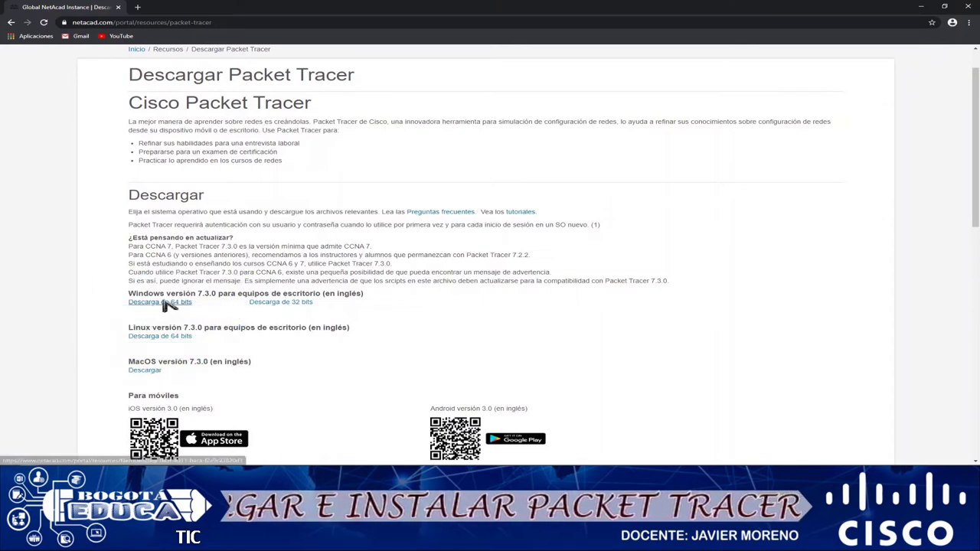
# - Download the 64-bit Windows desktop version of Packet Tracer 7.3.0 and open a new browser tab
pyautogui.click(171, 304)
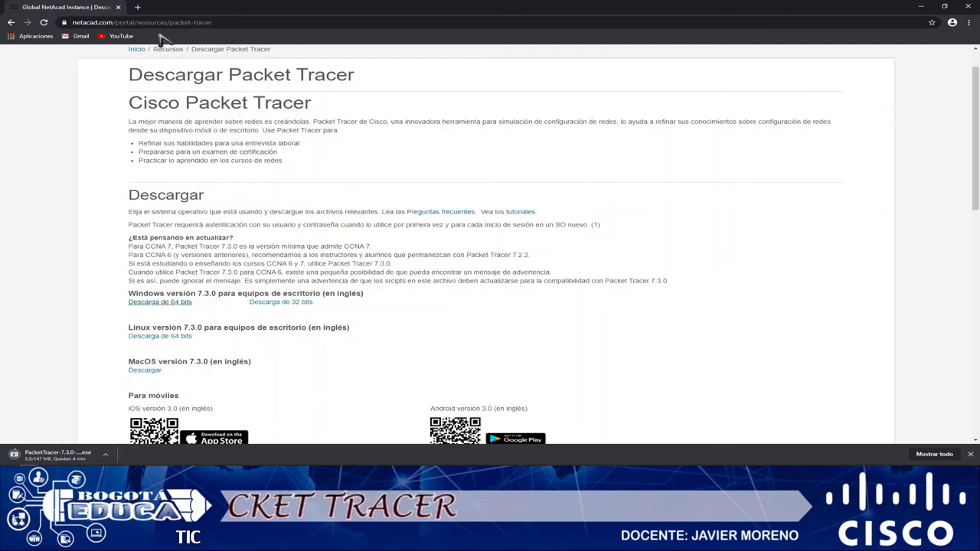
pyautogui.click(138, 7)
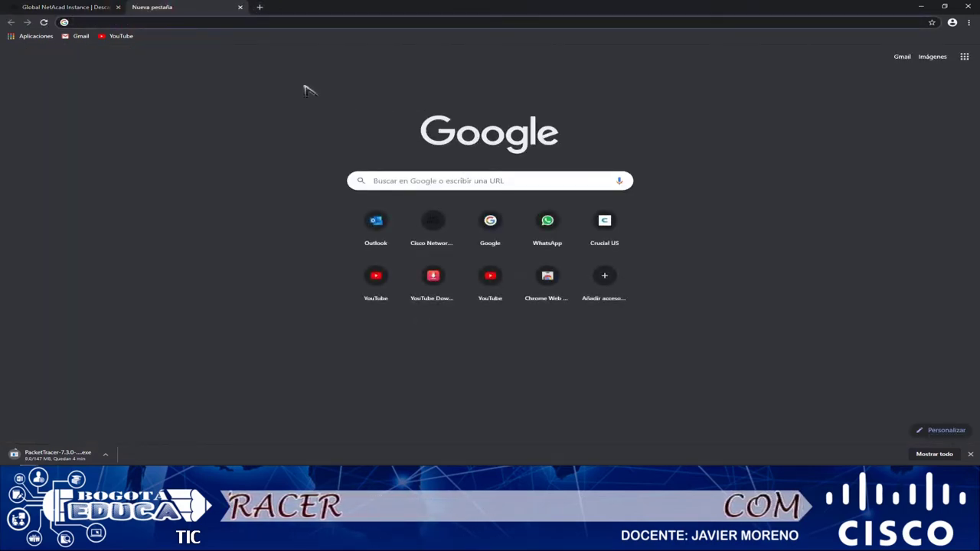
# - Switch to File Explorer, open the Descargas folder and run PacketTracer-7.3.0-win64-setup (4).exe
pyautogui.press('super+e')
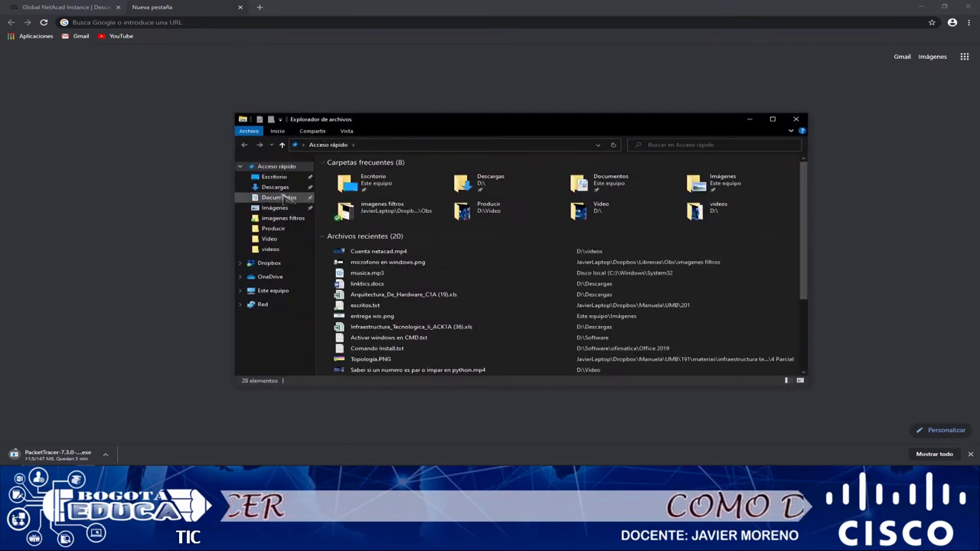
pyautogui.click(276, 187)
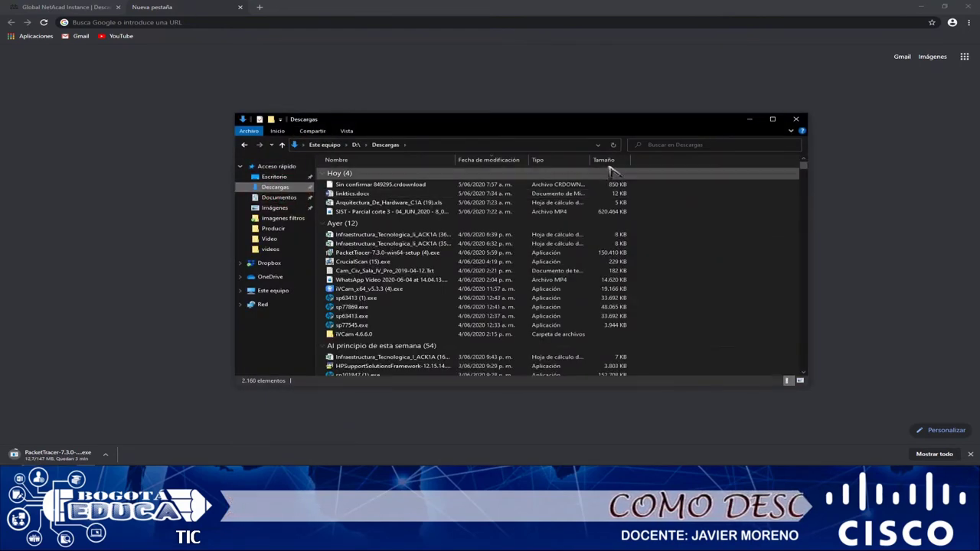
pyautogui.click(773, 119)
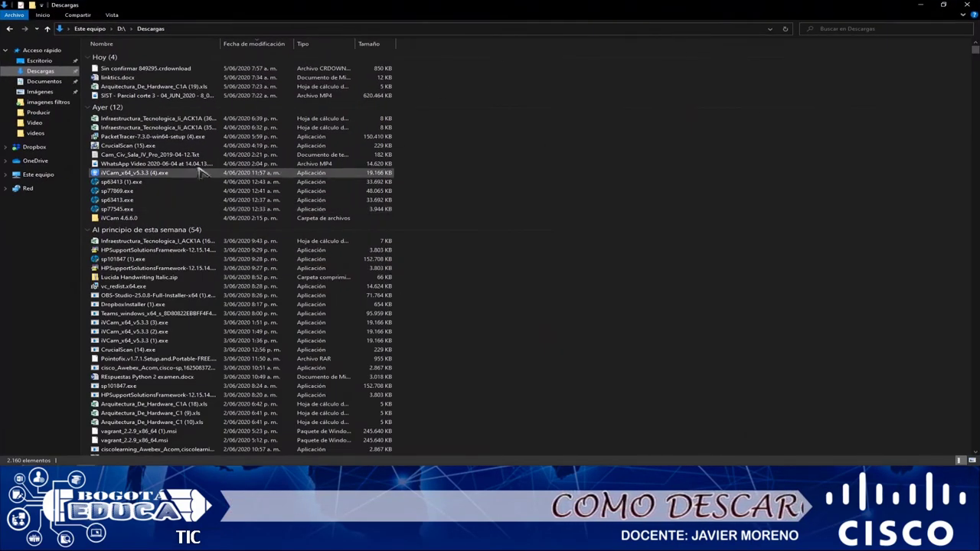
pyautogui.click(164, 137)
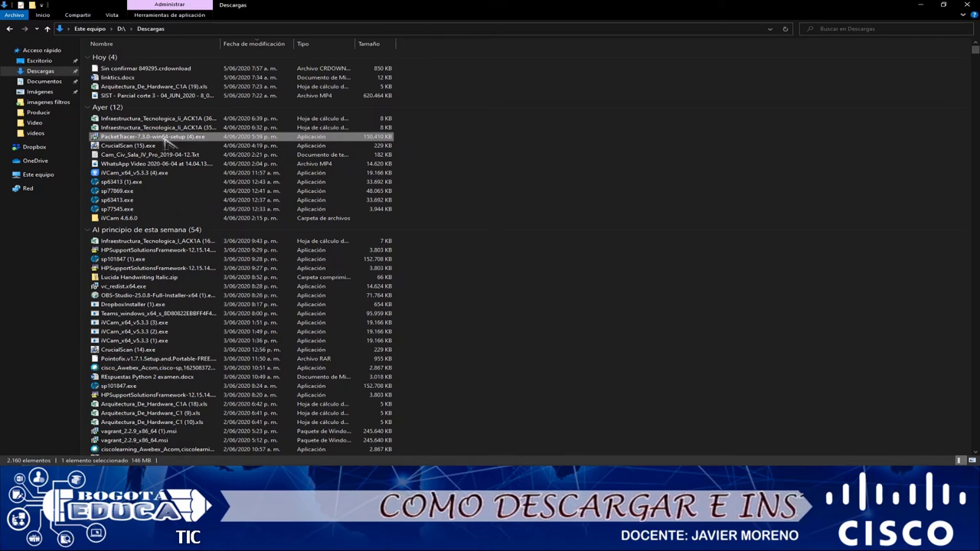
pyautogui.doubleClick(164, 137)
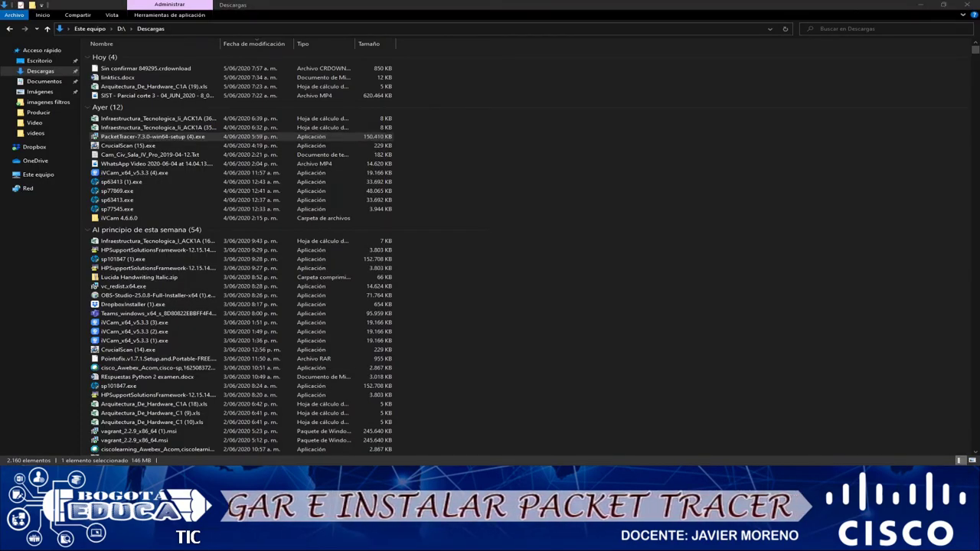
# - Accept the license agreement and install Packet Tracer in C:\Program Files\Cisco Packet Tracer 7.3.0 with a desktop shortcut only
pyautogui.moveTo(357, 11); pyautogui.dragTo(491, 143)
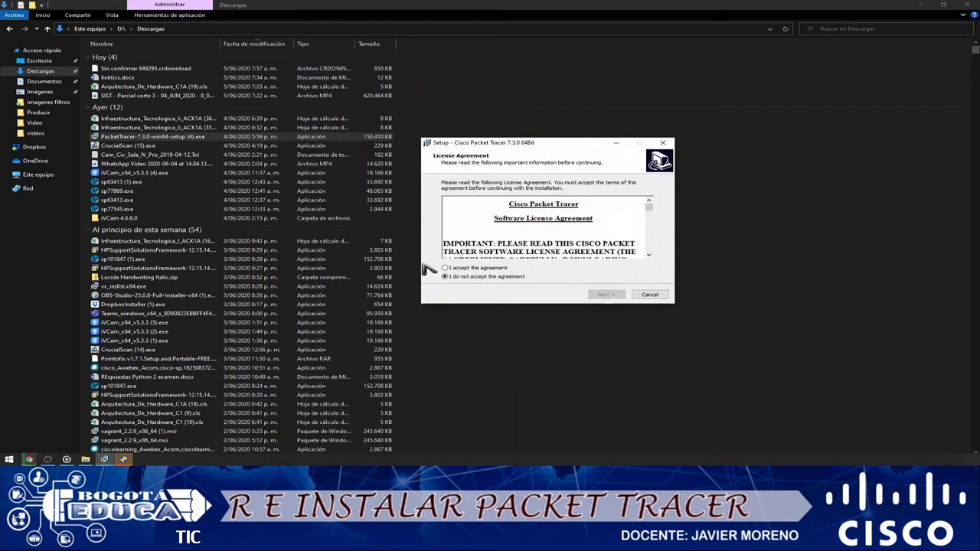
pyautogui.click(463, 268)
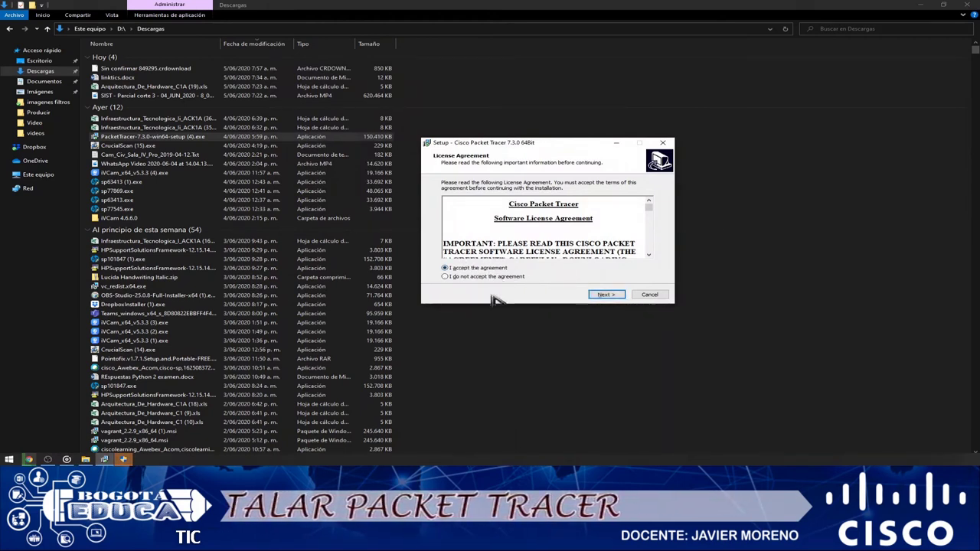
pyautogui.click(605, 294)
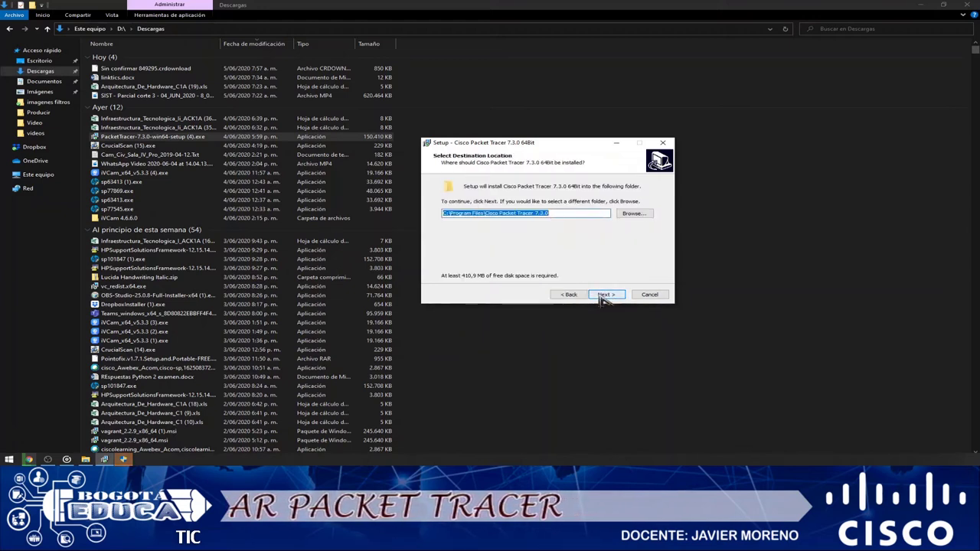
pyautogui.click(604, 296)
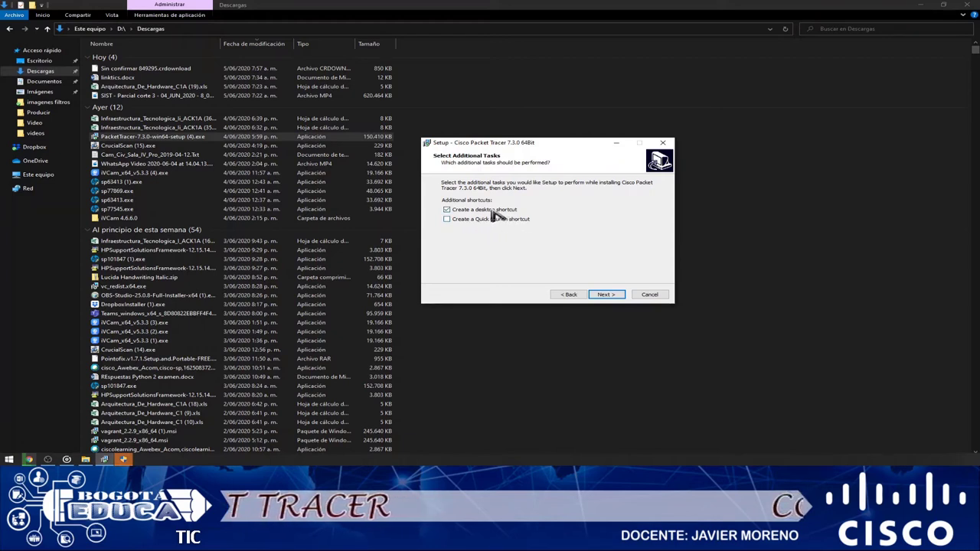
pyautogui.click(602, 299)
pyautogui.click(604, 296)
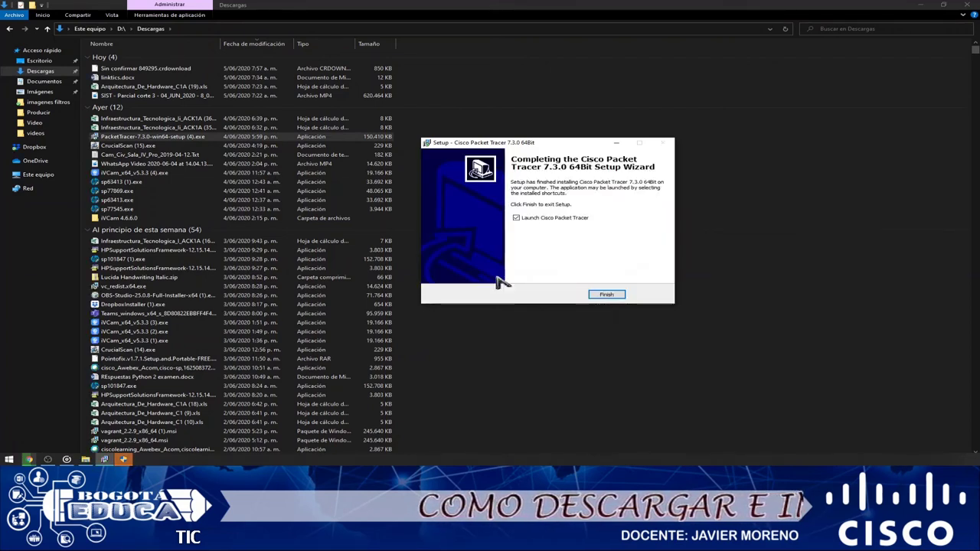
# - Finish the setup with Launch Cisco Packet Tracer enabled and accept the default user files folder
pyautogui.click(606, 296)
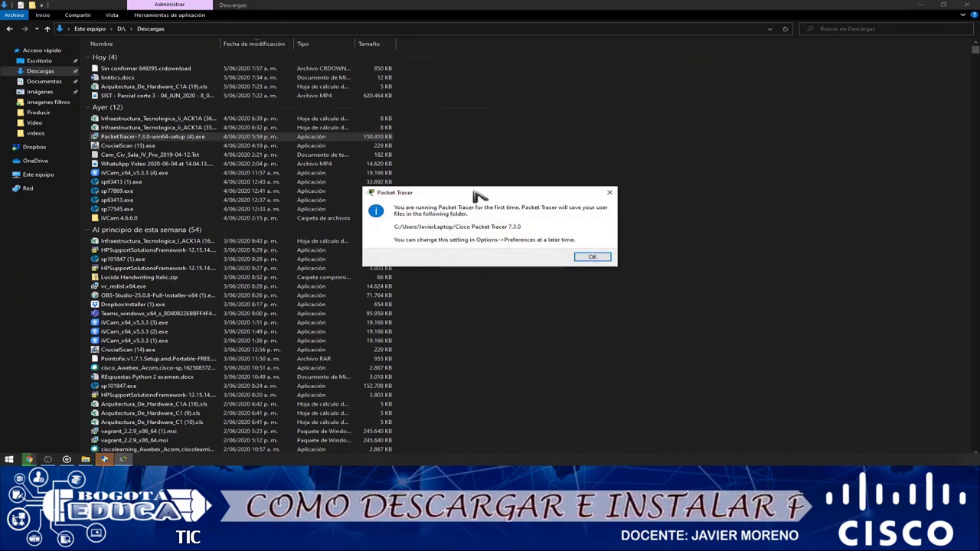
pyautogui.click(591, 258)
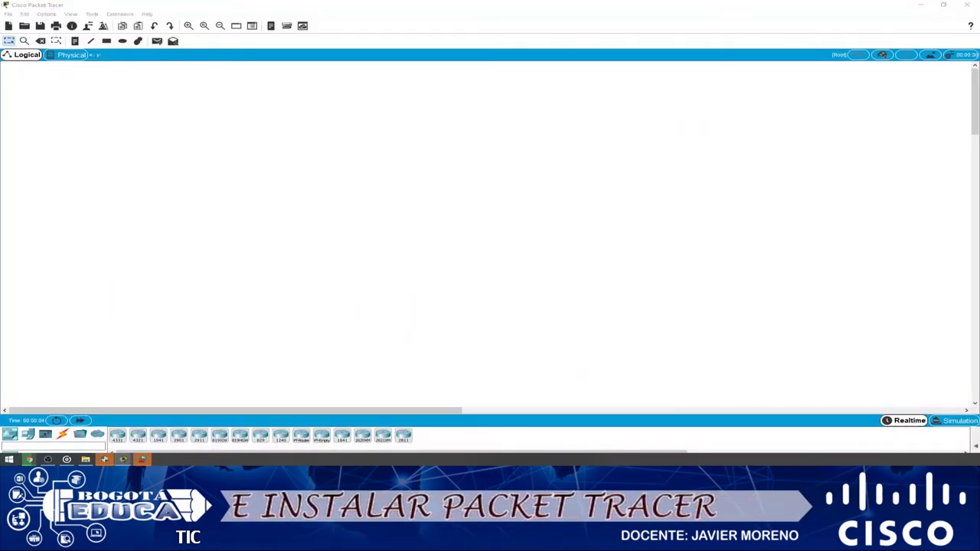
# - Allow Packet Tracer Executable through the Windows Defender firewall on both private and public networks
pyautogui.moveTo(449, 337); pyautogui.dragTo(485, 129)
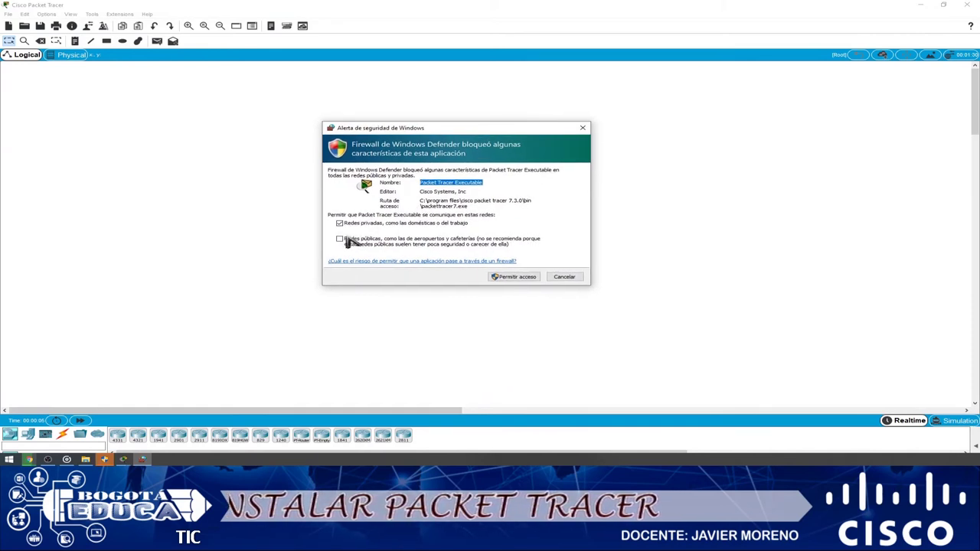
pyautogui.click(340, 240)
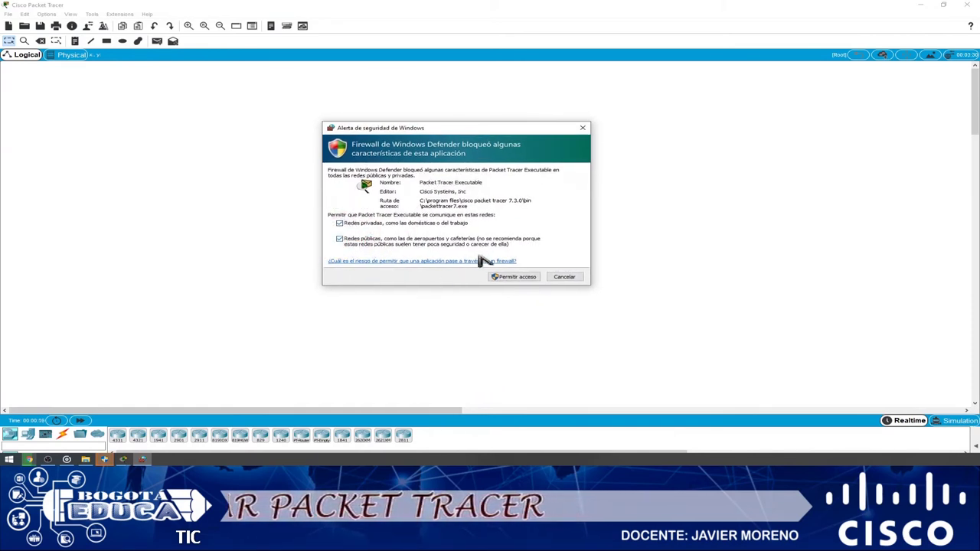
pyautogui.click(513, 278)
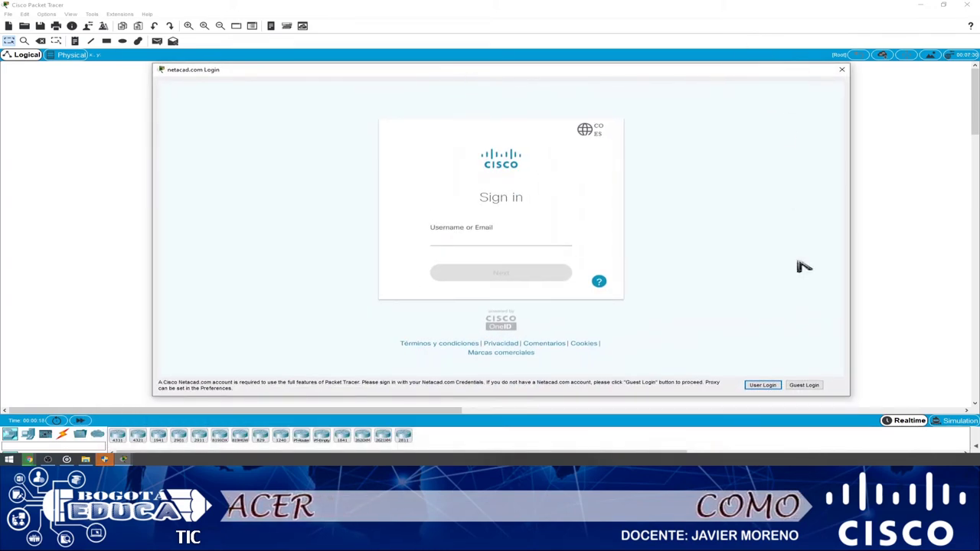
# - Sign in to Packet Tracer with the netacad.com account's e-mail and password
pyautogui.click(474, 244)
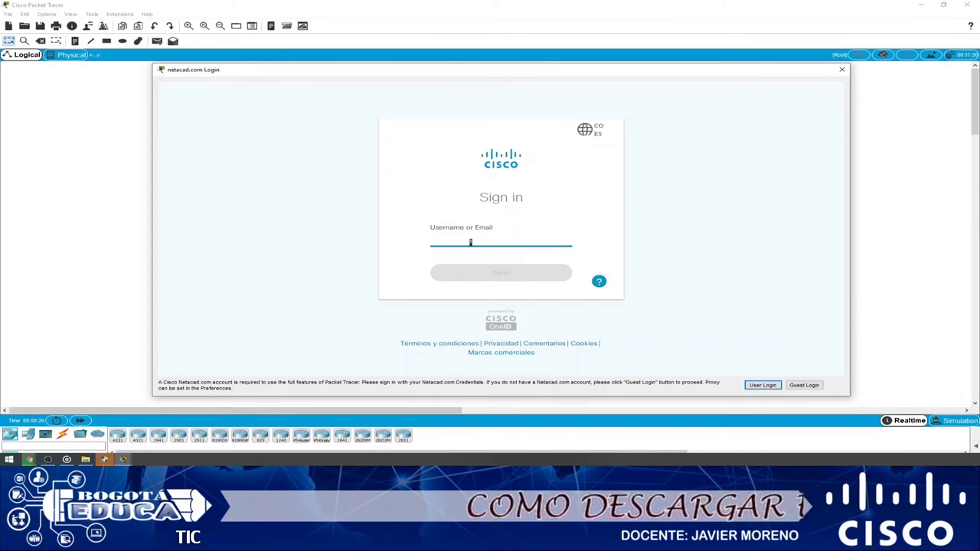
pyautogui.write('j')
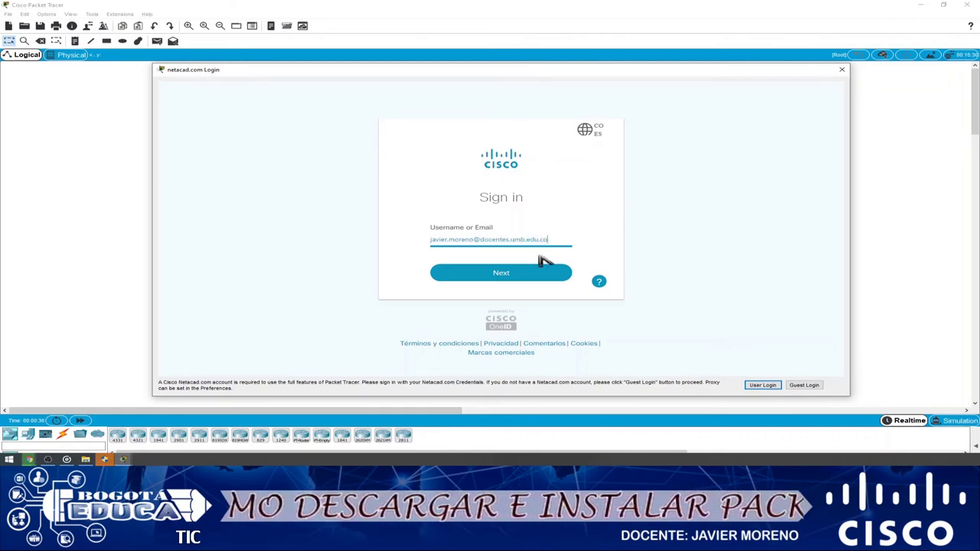
pyautogui.click(504, 280)
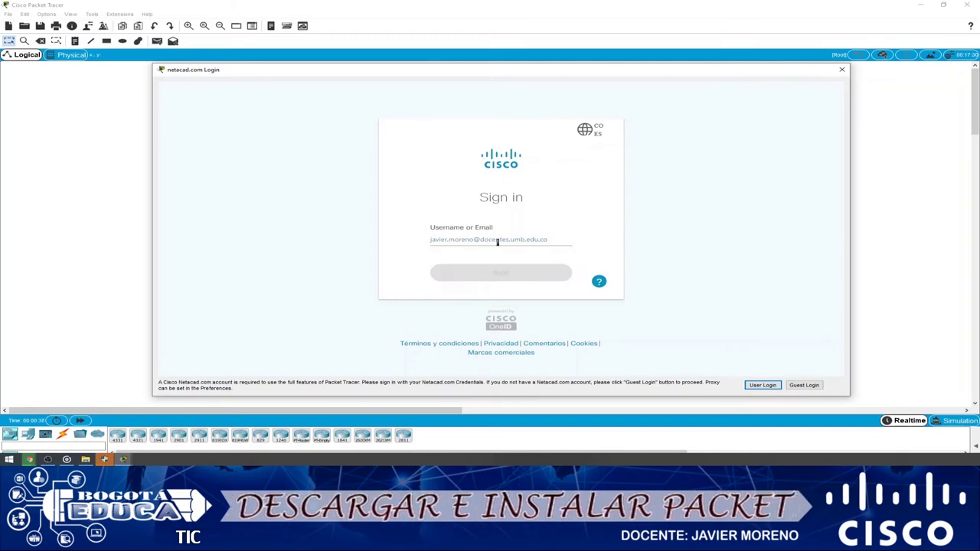
pyautogui.click(800, 386)
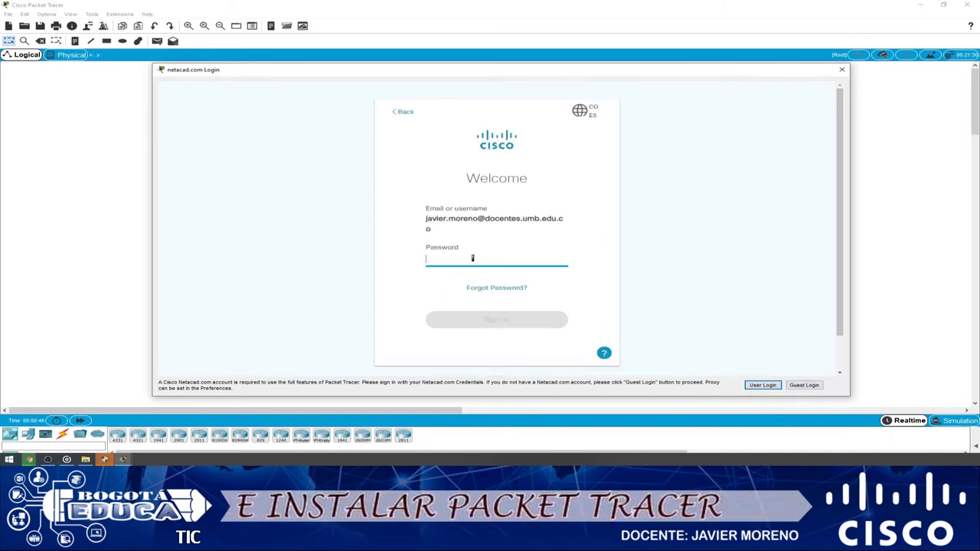
pyautogui.click(473, 259)
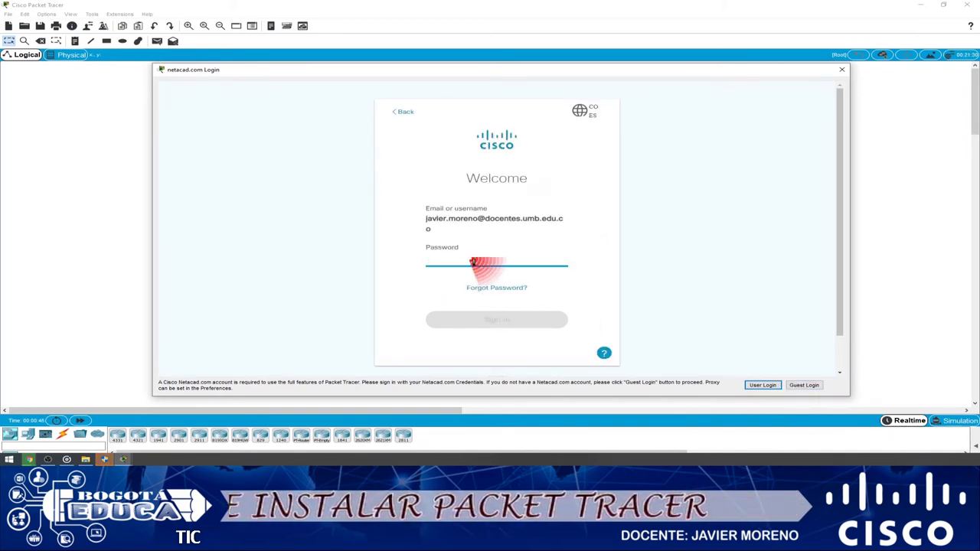
pyautogui.write('*')
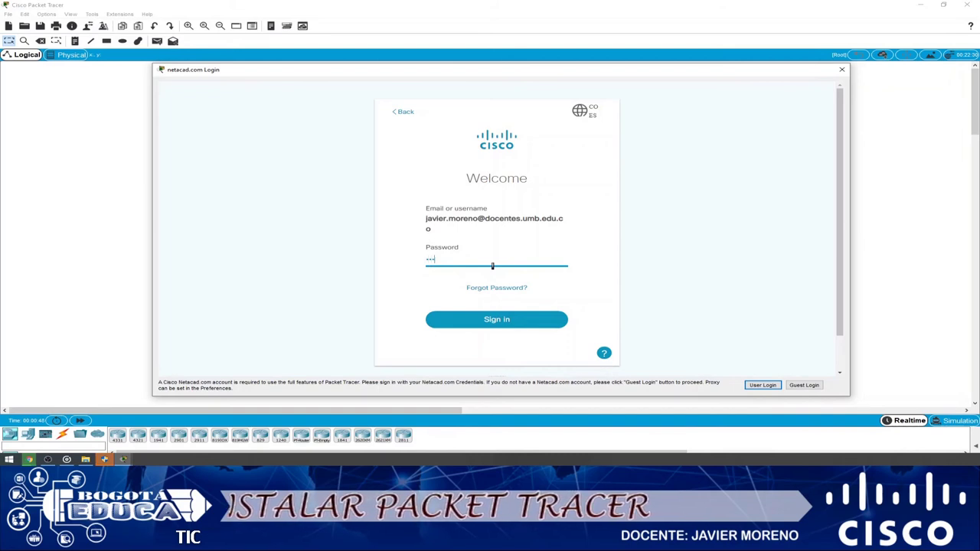
pyautogui.press('Return')
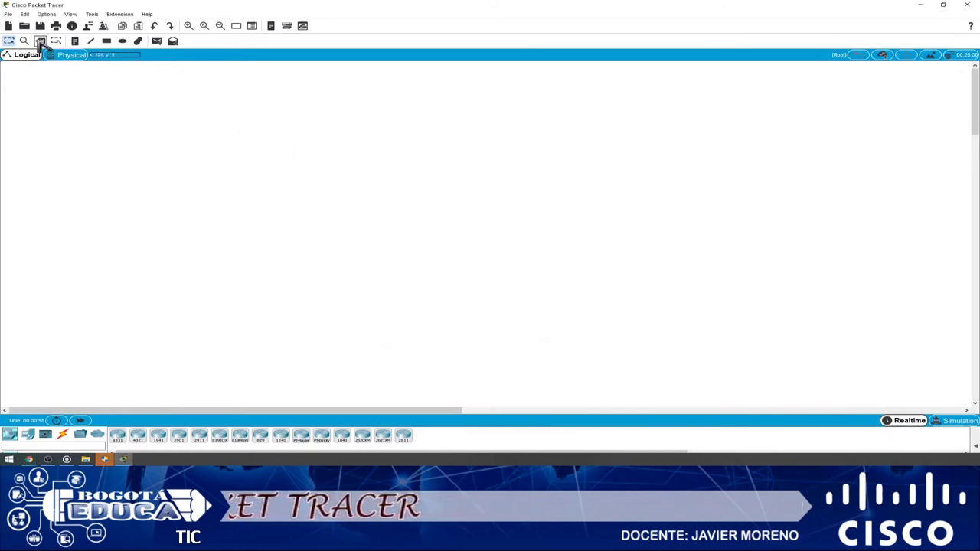
# - Save the empty workspace as the Packet Tracer file prueba.pkt in the default saves folder, and save it again
pyautogui.click(40, 26)
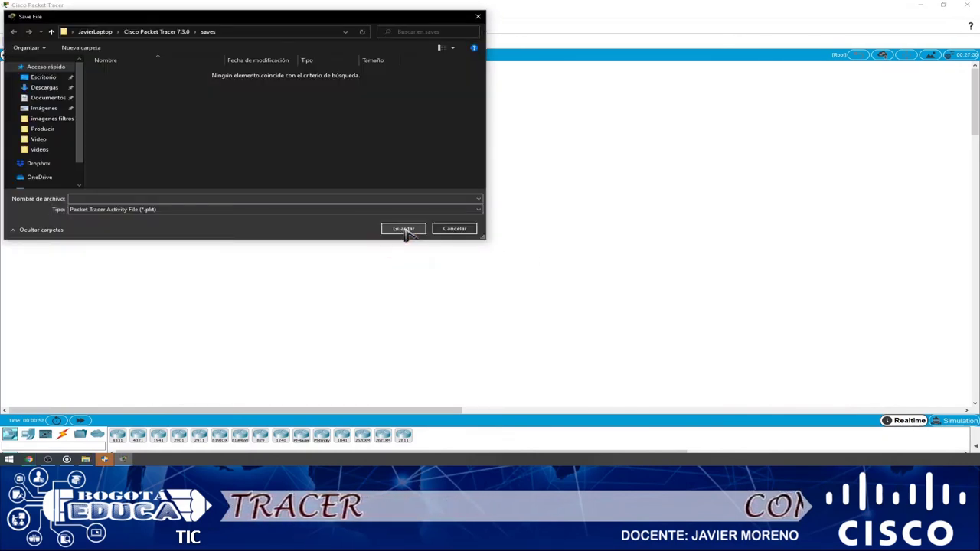
pyautogui.click(199, 199)
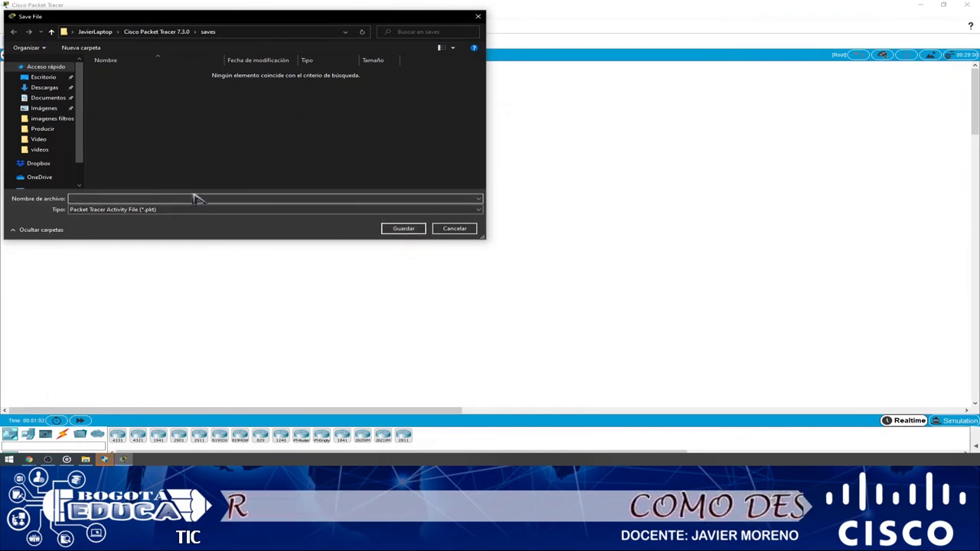
pyautogui.click(225, 202)
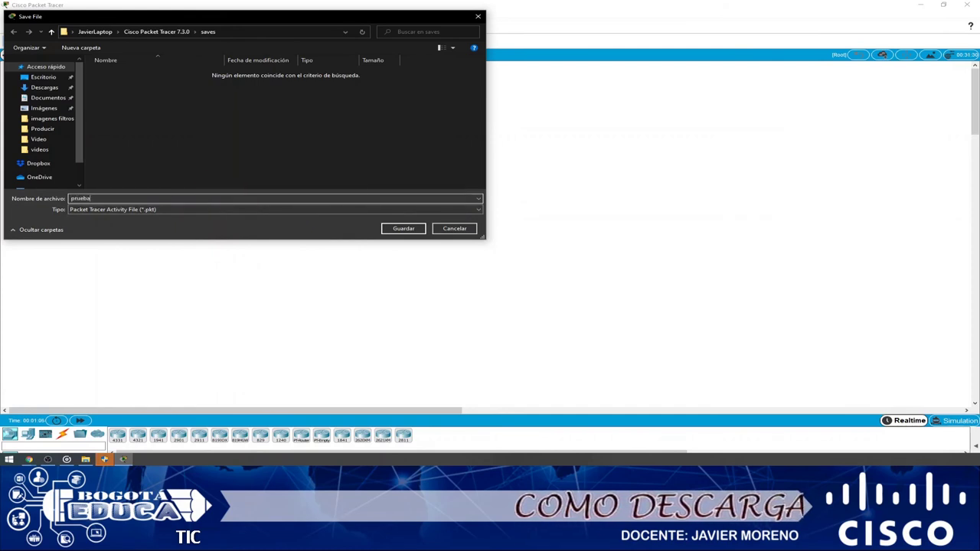
pyautogui.press('Return')
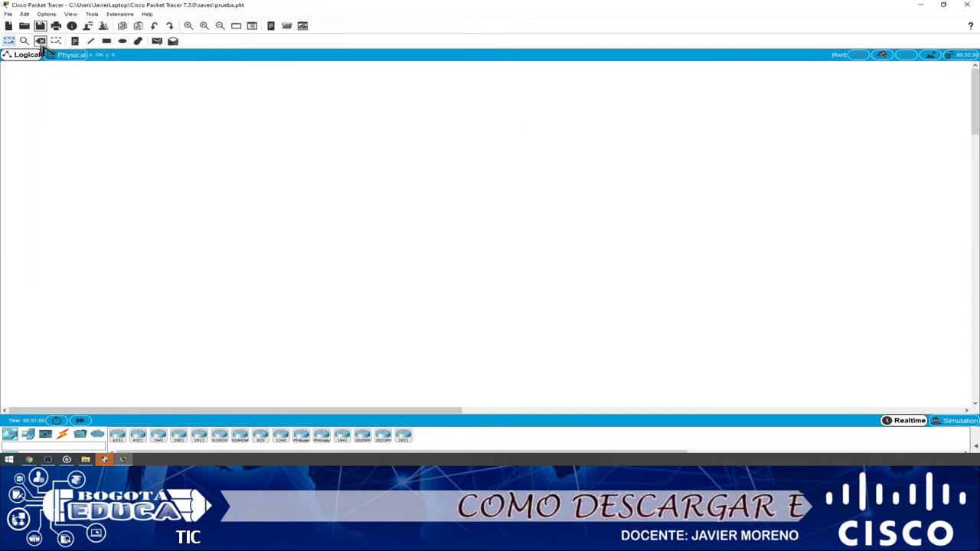
pyautogui.click(40, 32)
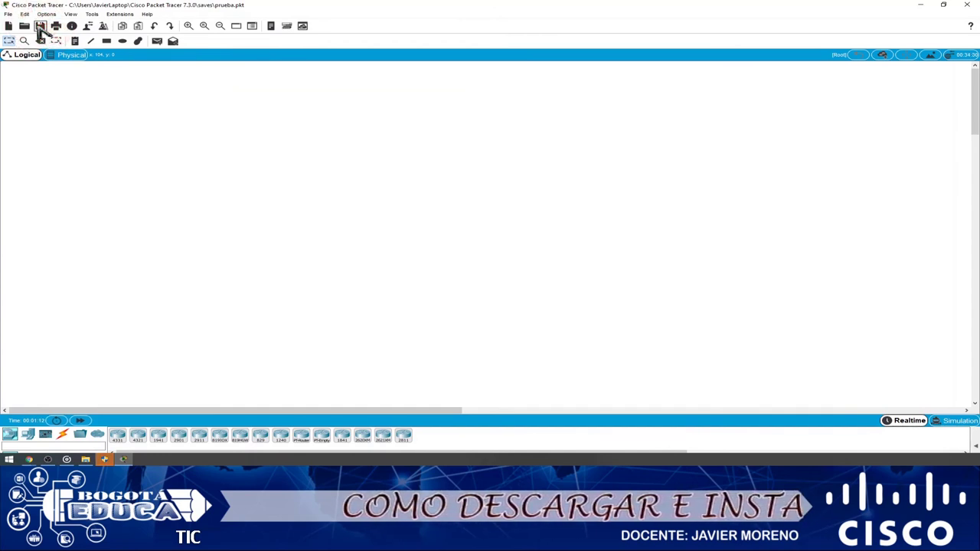
pyautogui.click(40, 31)
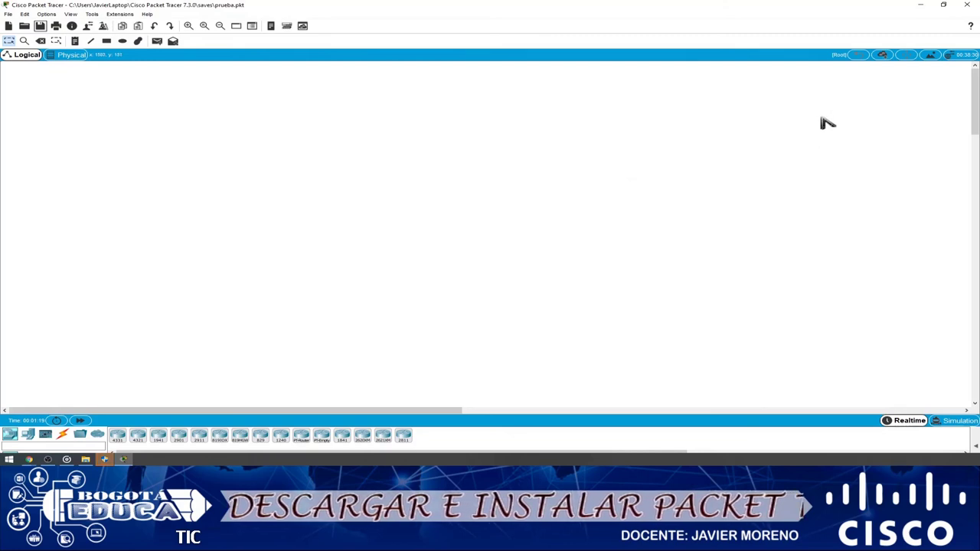
# - Close Packet Tracer and the File Explorer window showing the Descargas folder
pyautogui.click(968, 9)
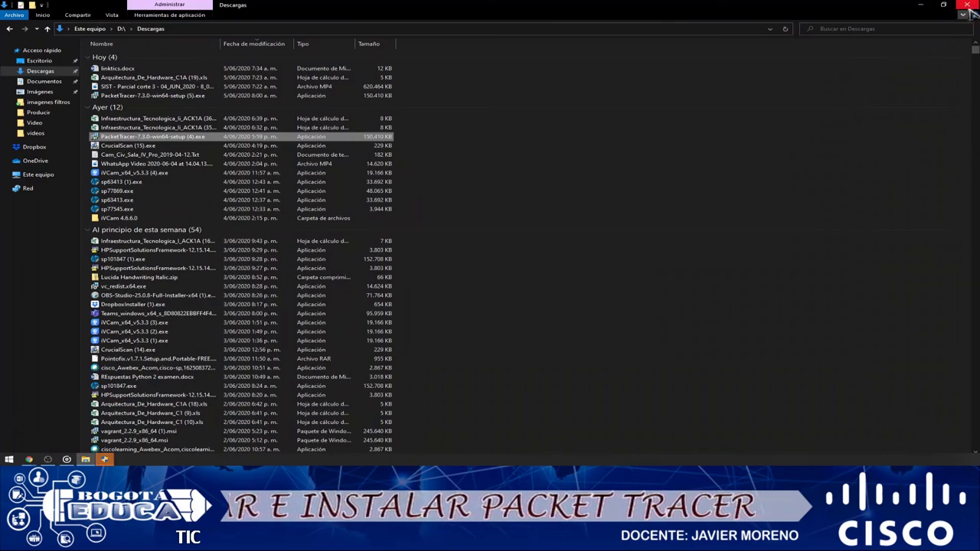
pyautogui.click(969, 8)
pyautogui.click(968, 9)
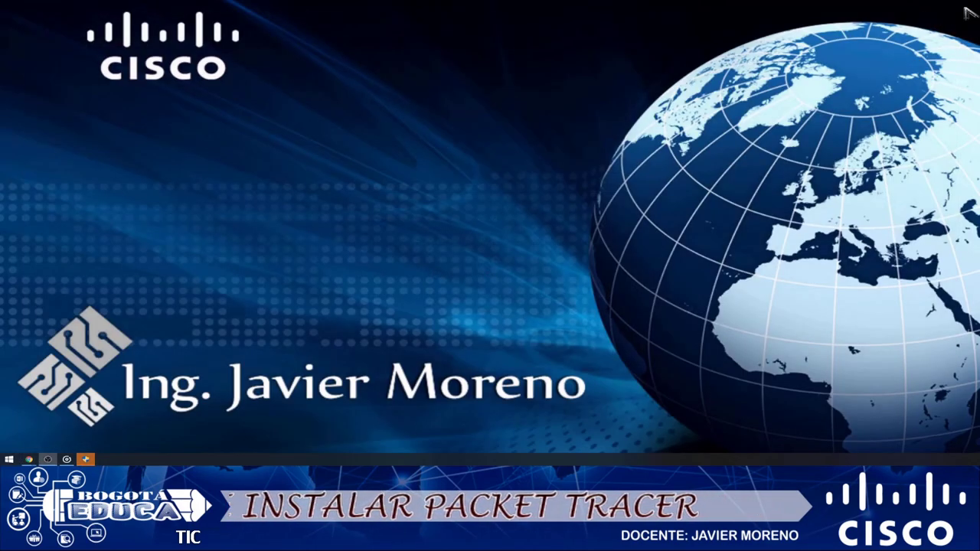